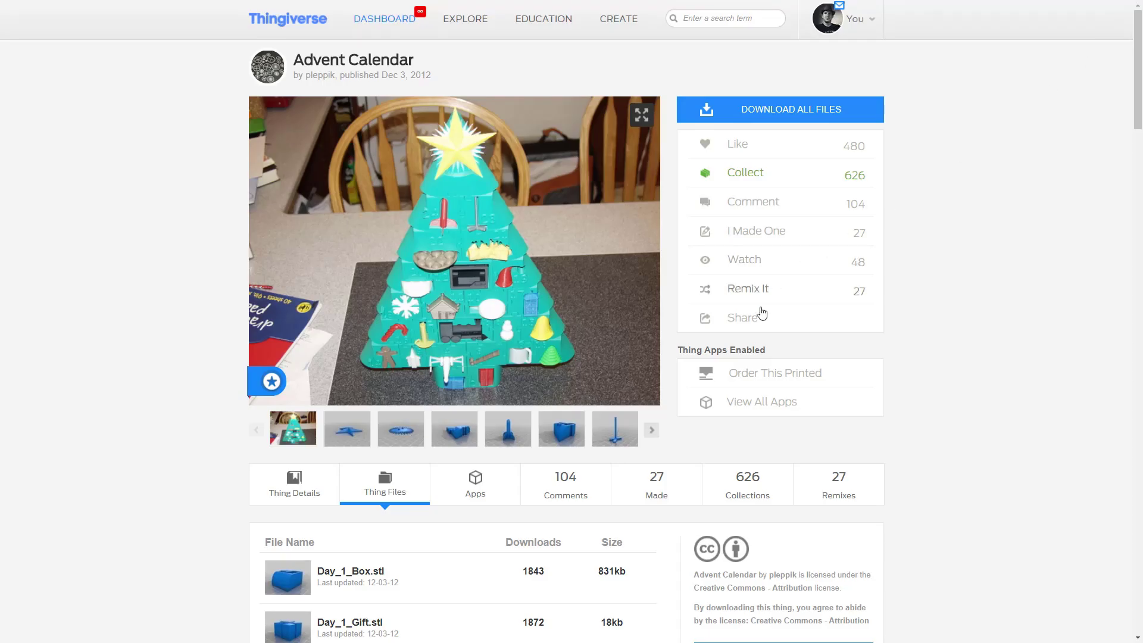
scroll(663, 349, down, 2)
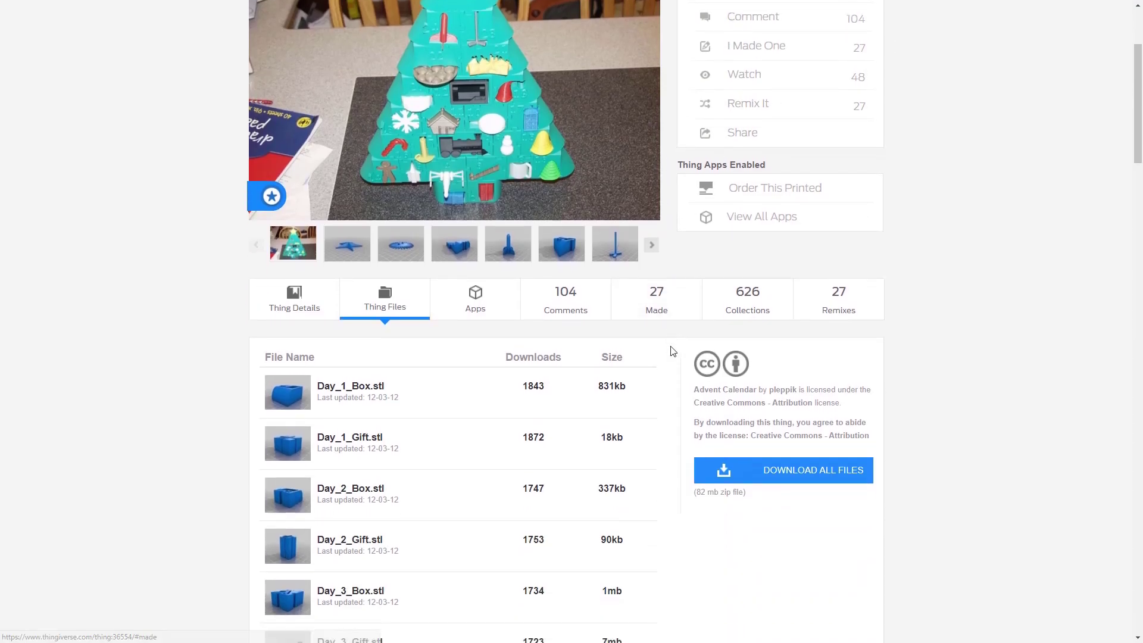
scroll(672, 353, down, 2)
scroll(672, 353, down, 2)
scroll(672, 352, down, 2)
scroll(671, 353, down, 1)
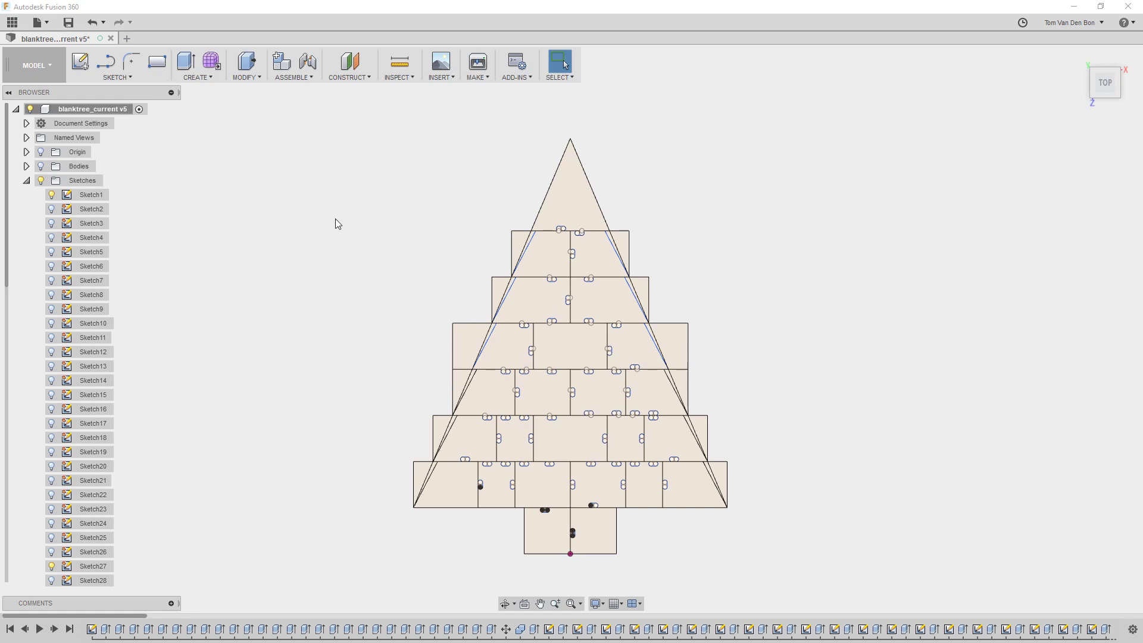
Step: Tilt the tree layout to the Home 3D view and show the green block bodies, hiding sketches
click(1079, 59)
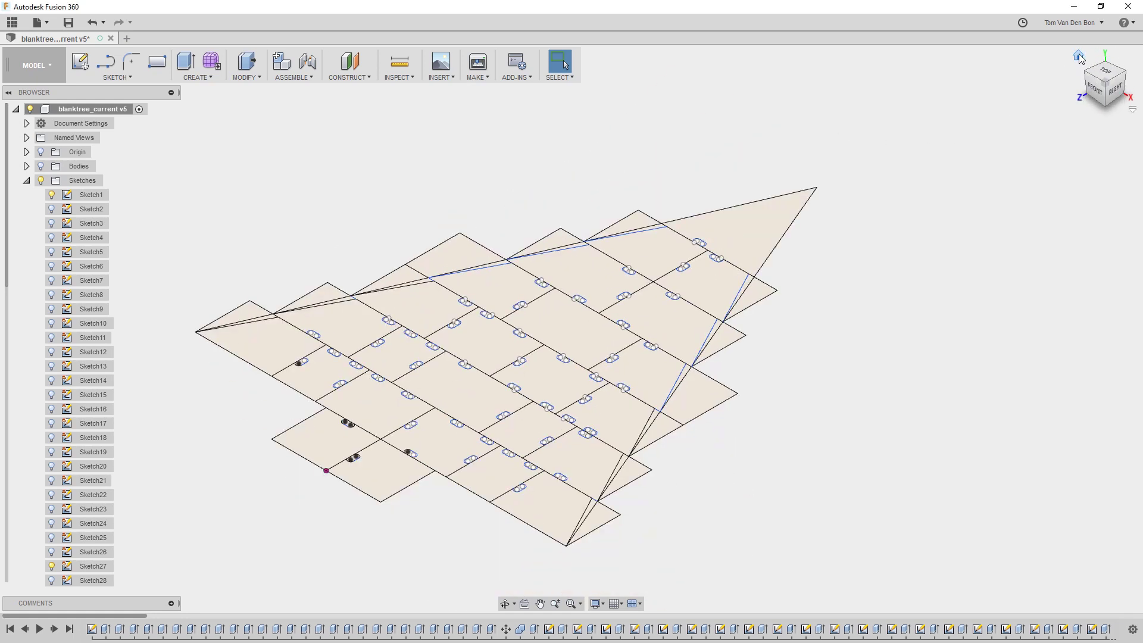
click(40, 166)
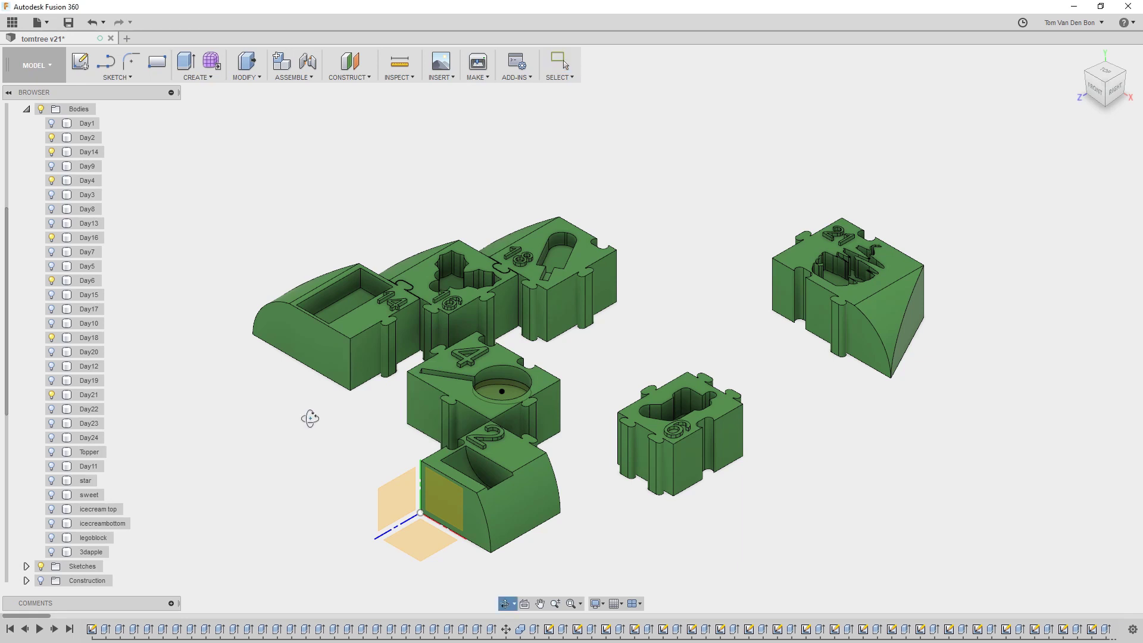
mouse_move(310, 418)
mouse_down()
mouse_move(358, 465)
mouse_move(335, 421)
mouse_up()
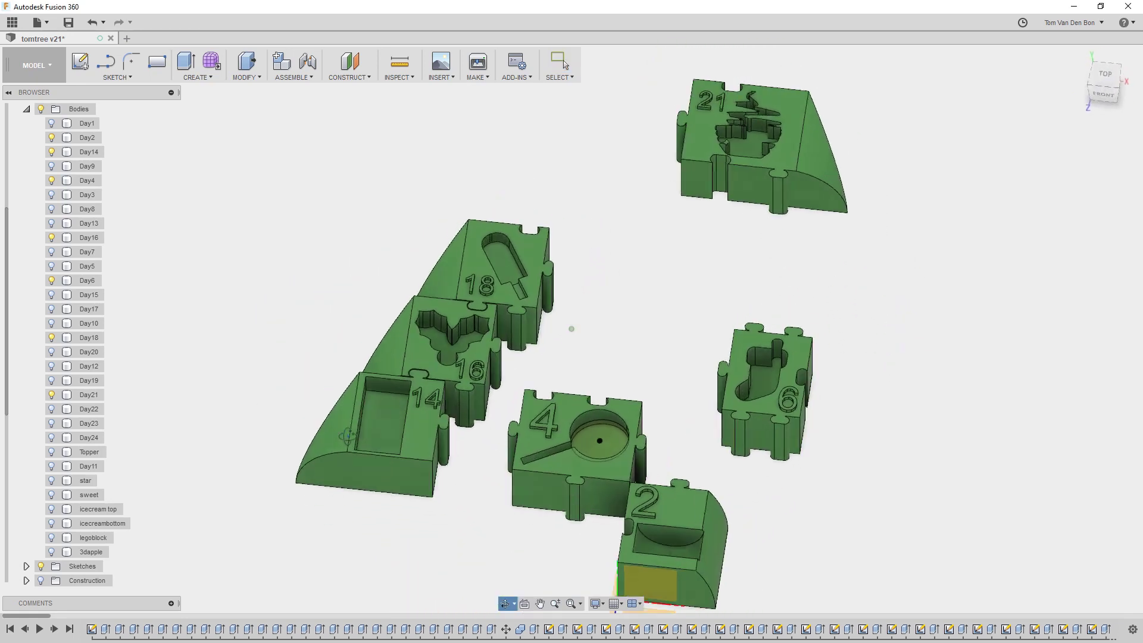
scroll(397, 425, up, 1)
scroll(397, 421, up, 2)
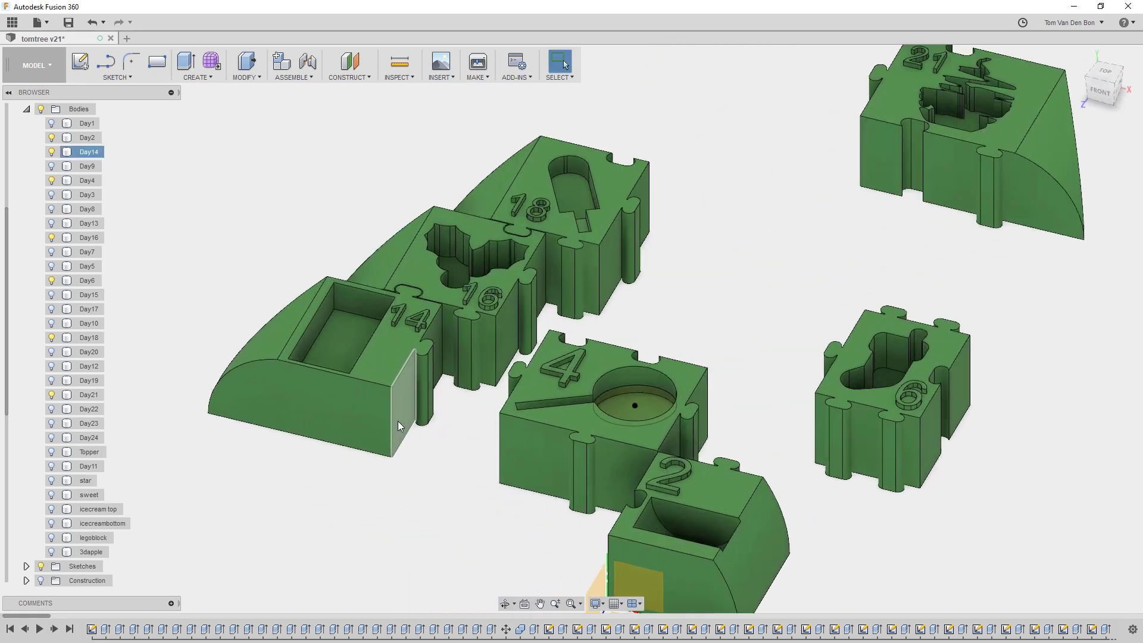
scroll(397, 421, up, 3)
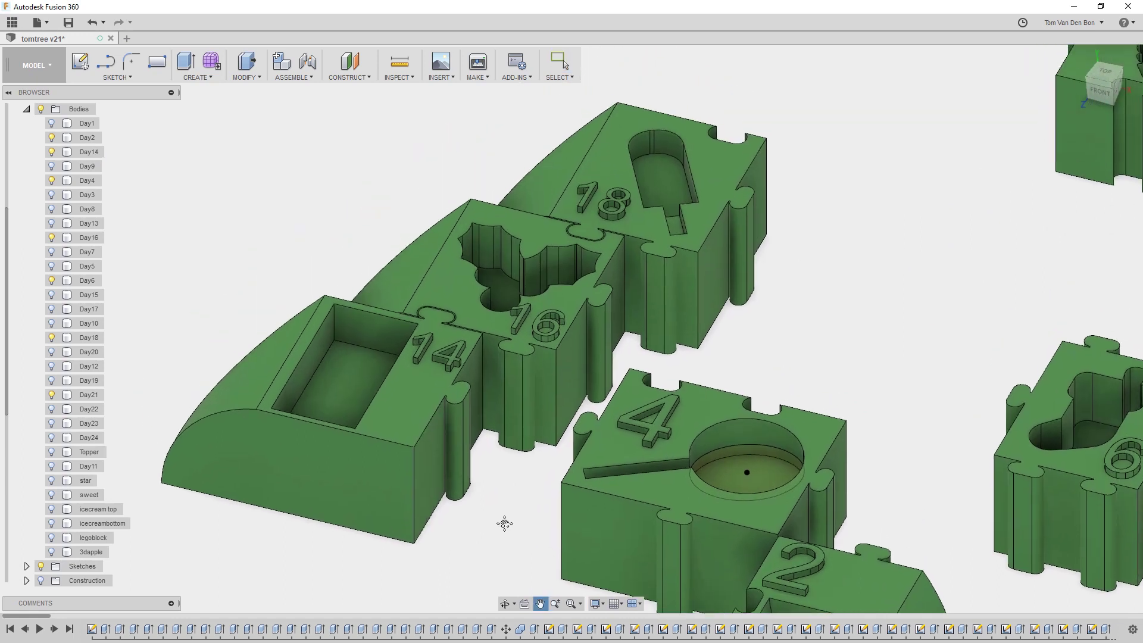